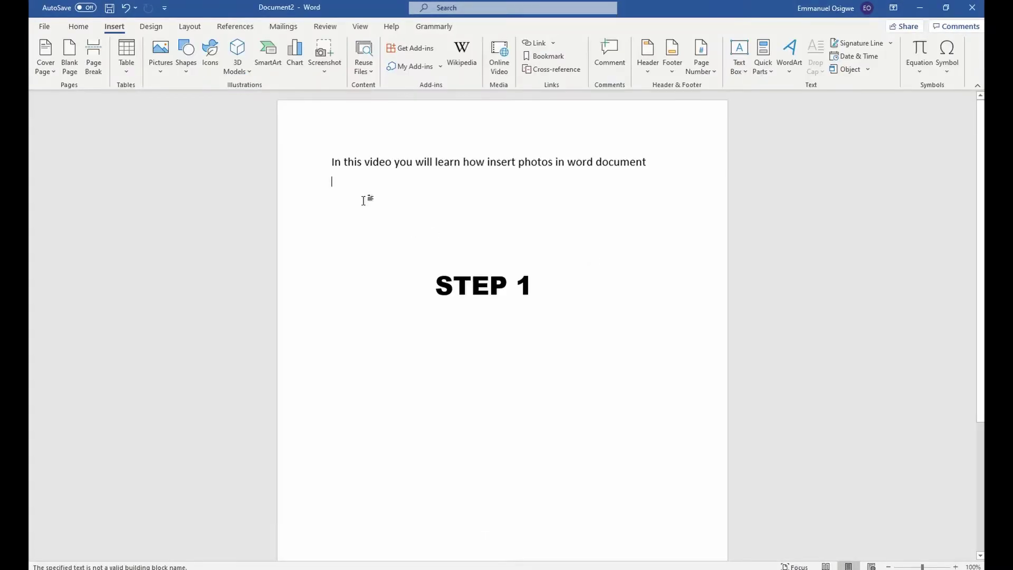
Below the sentence, bring up the Pictures sources: This Device, Stock Images and Online Pictures.
click(363, 186)
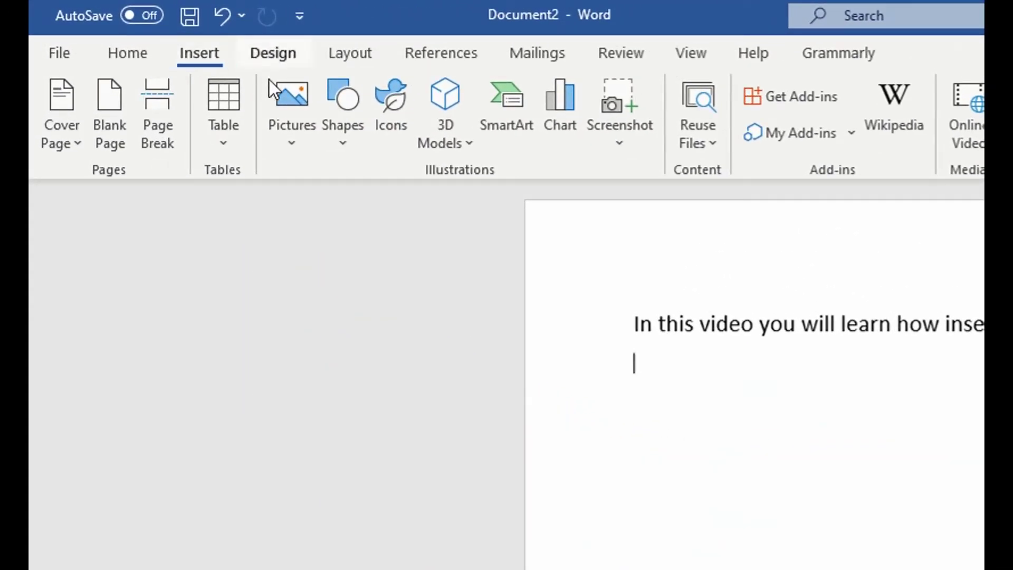
click(291, 143)
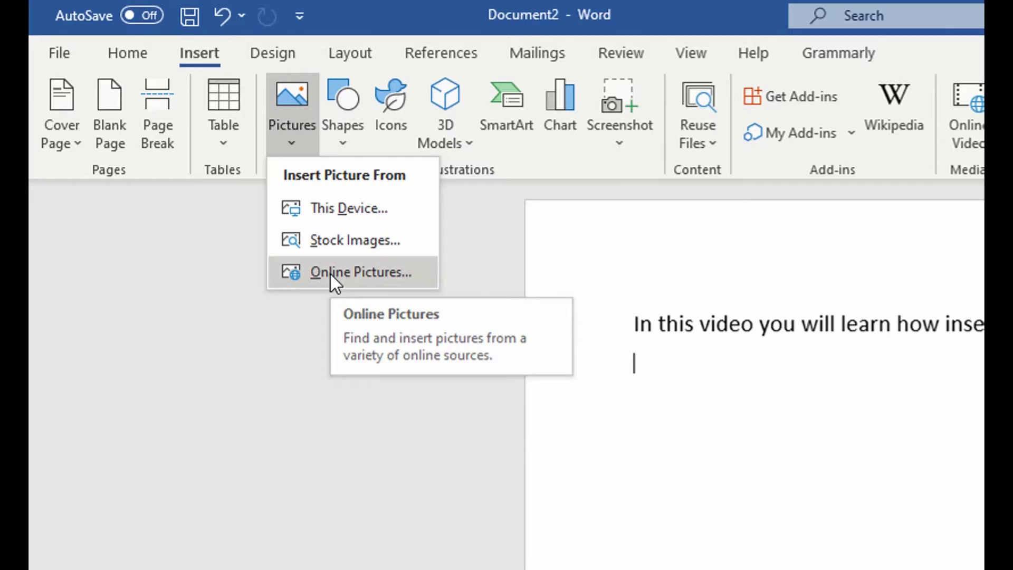
Insert Picture2 from the USB drive's Example folder, then delete it from the page.
click(334, 211)
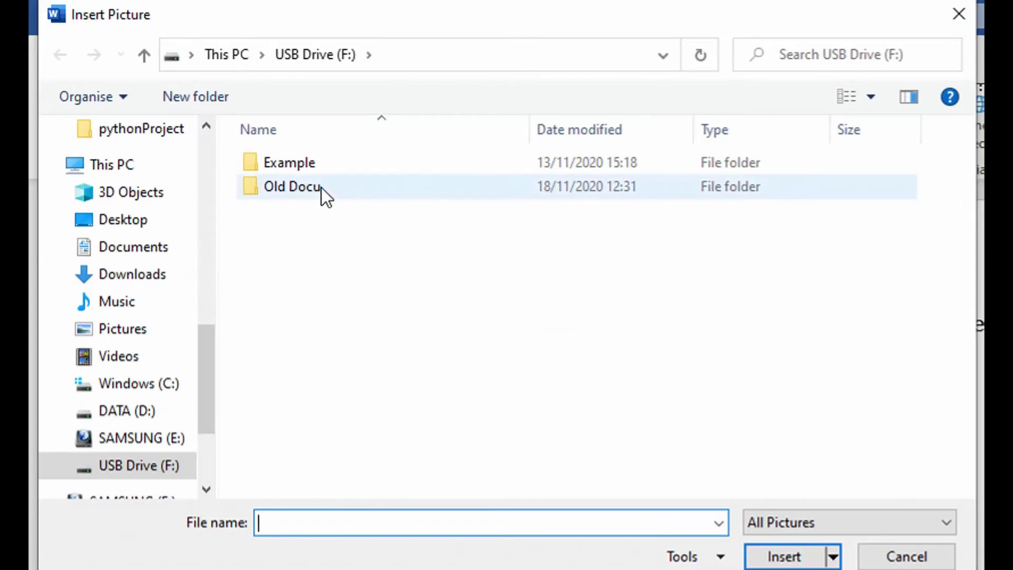
double_click(300, 165)
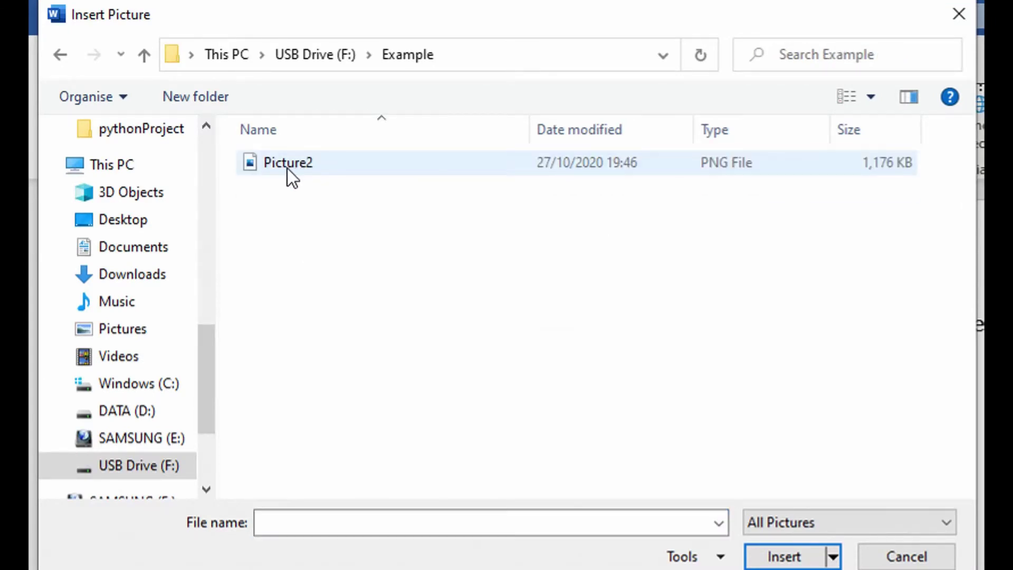
click(287, 169)
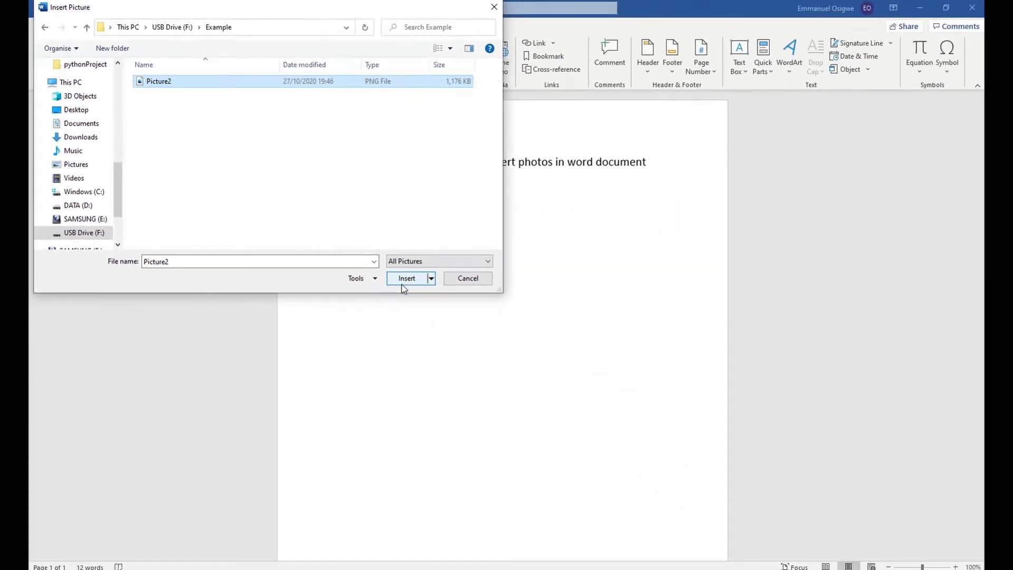
click(406, 279)
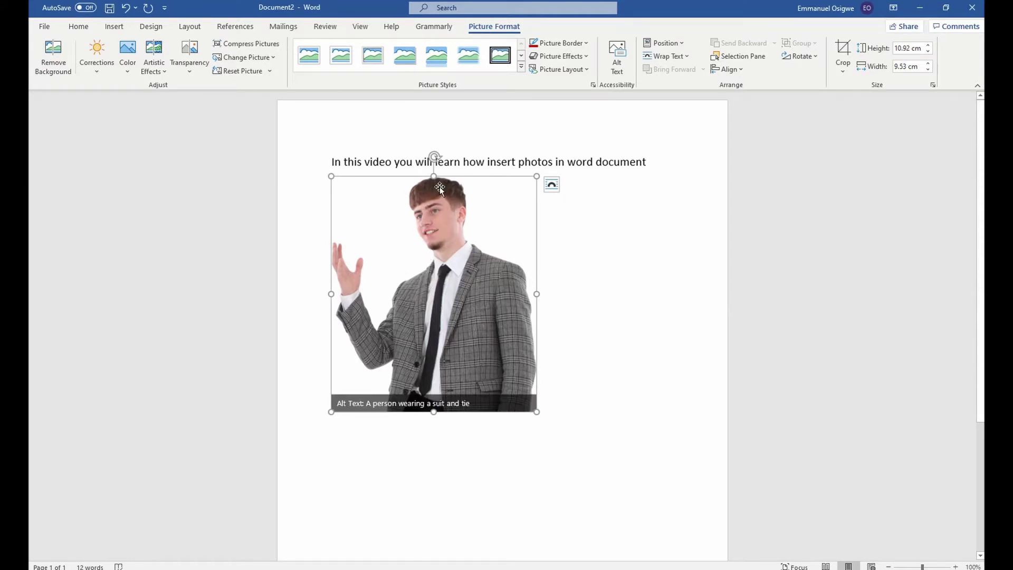
key(Delete)
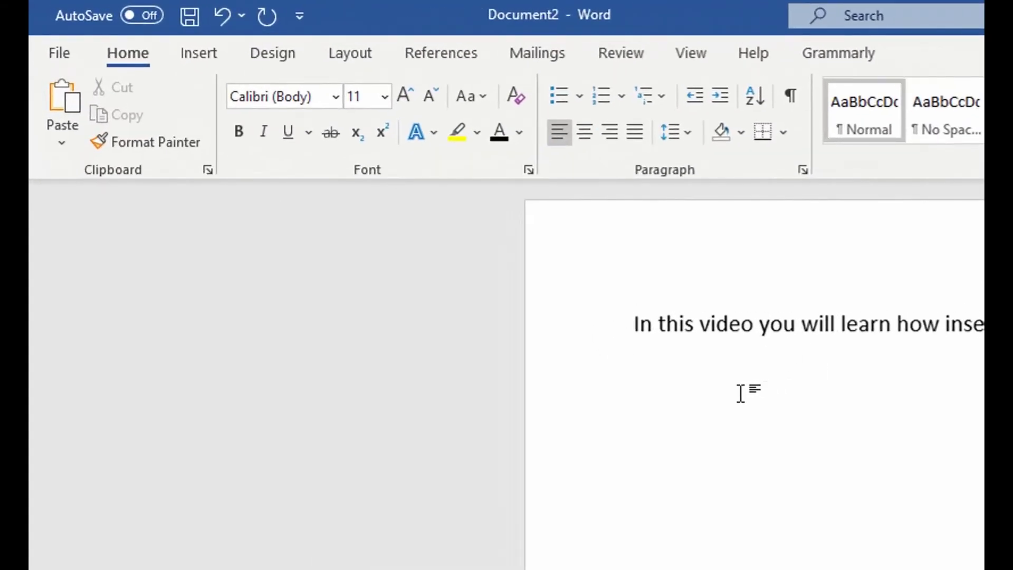
click(193, 55)
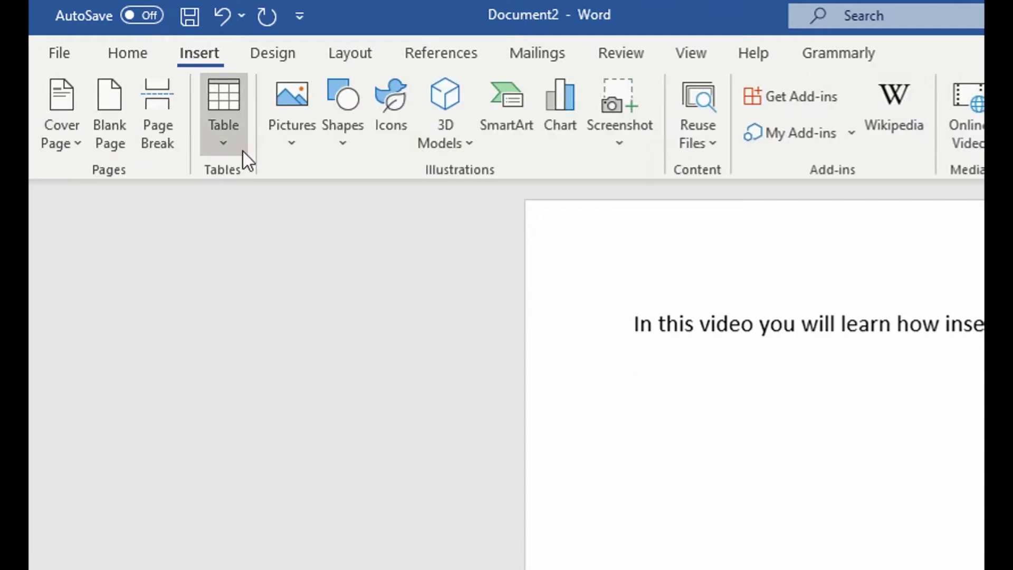
click(280, 141)
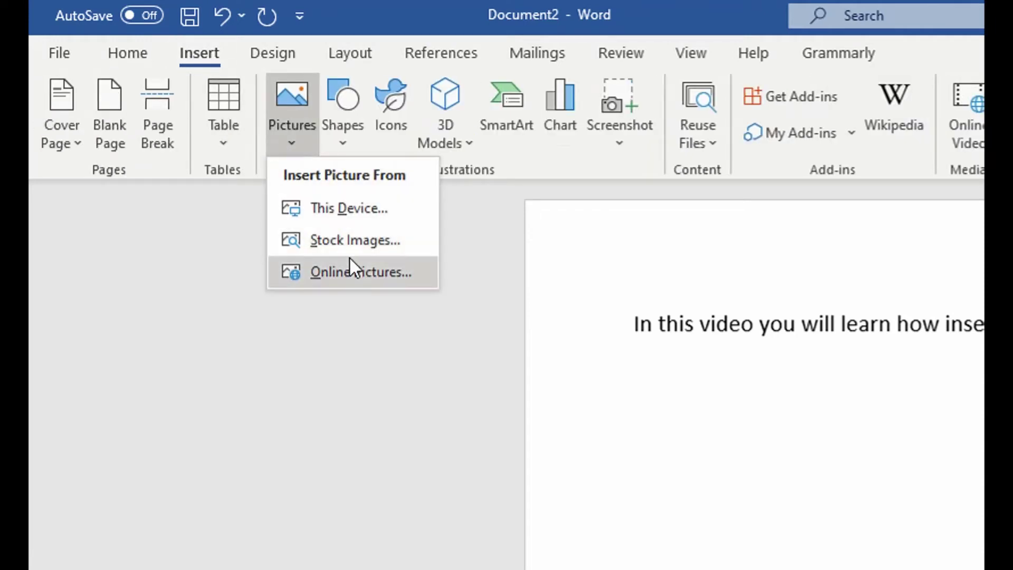
click(349, 242)
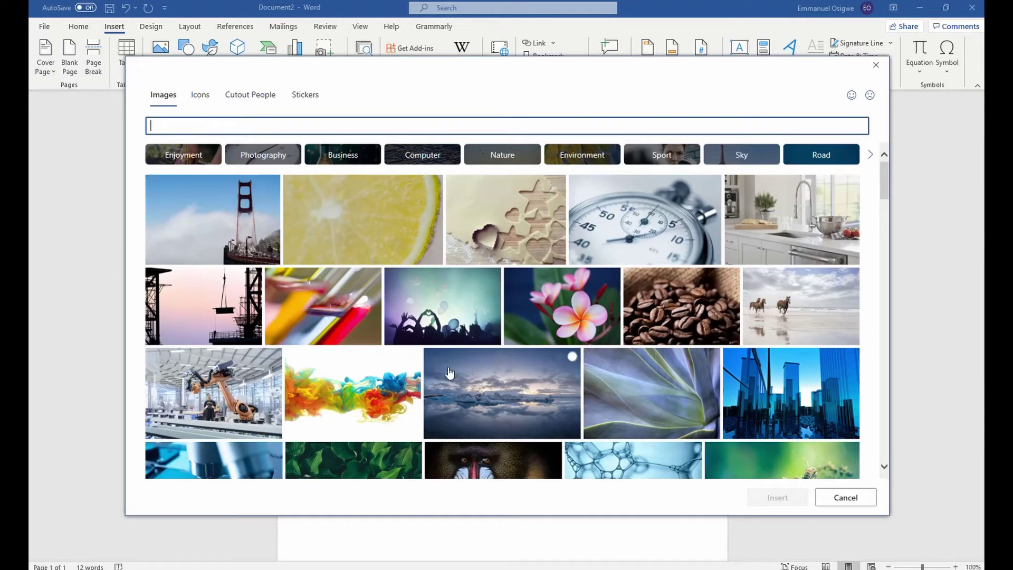
click(200, 97)
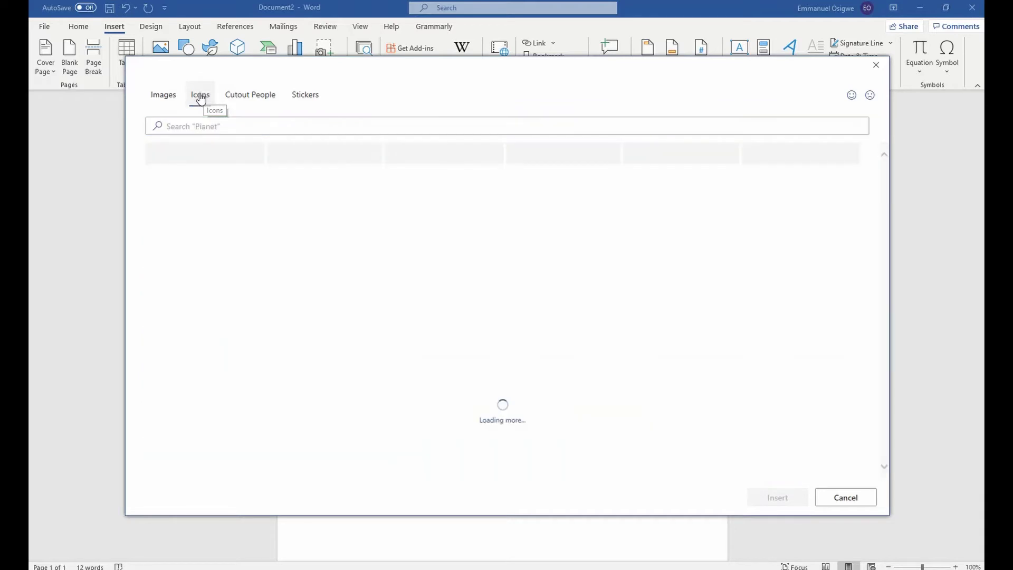
click(262, 97)
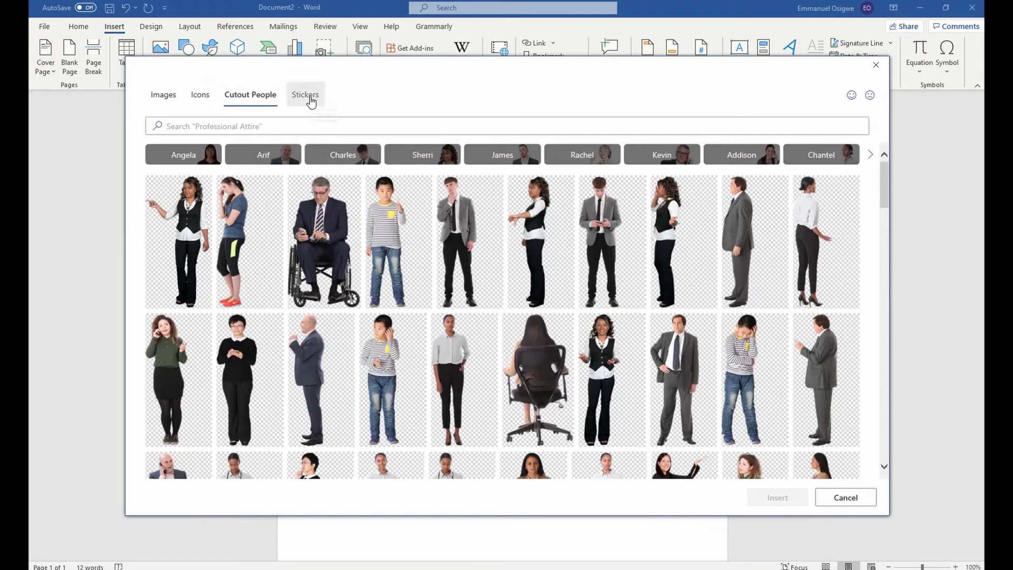
click(311, 101)
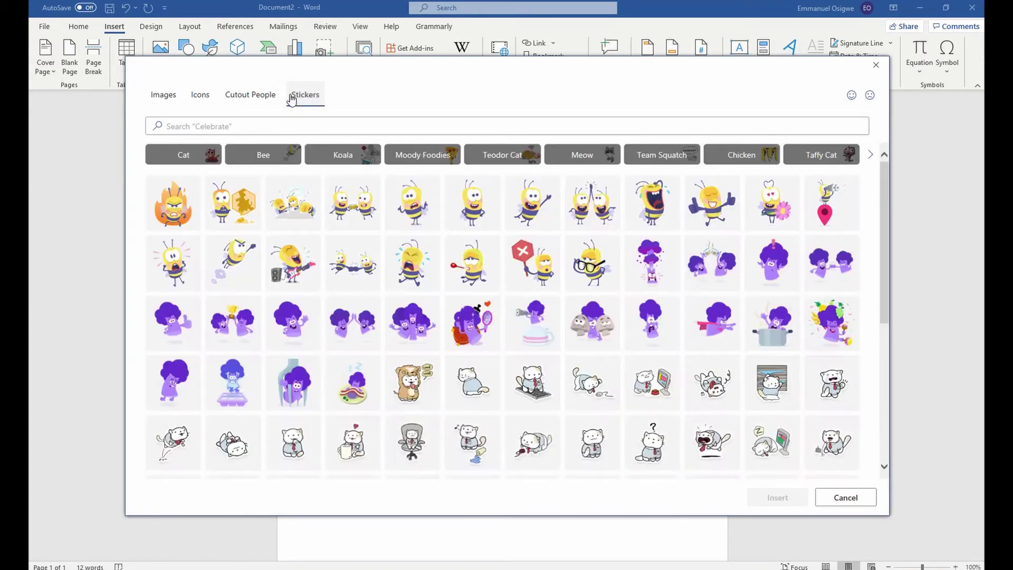
click(170, 100)
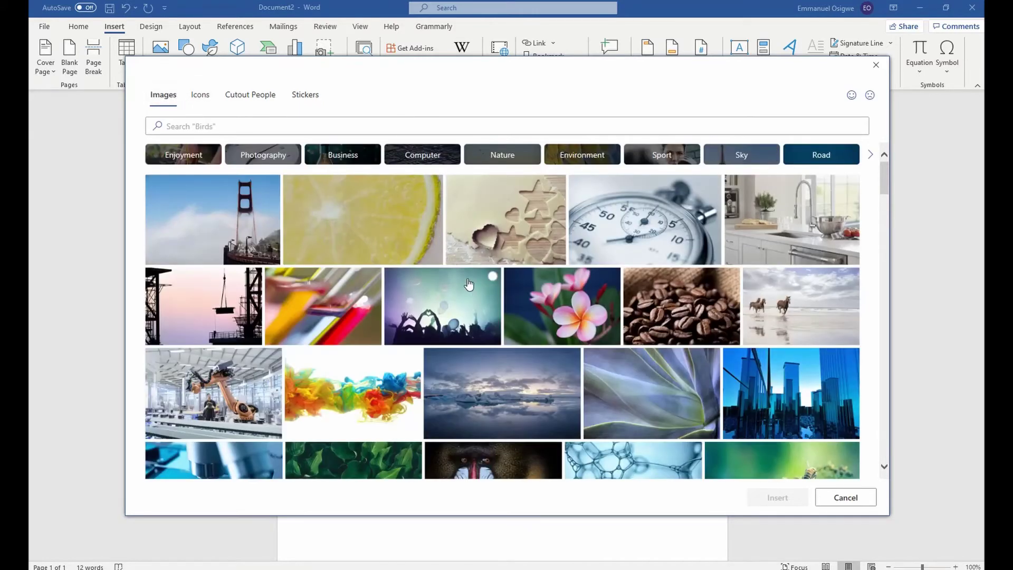
click(792, 227)
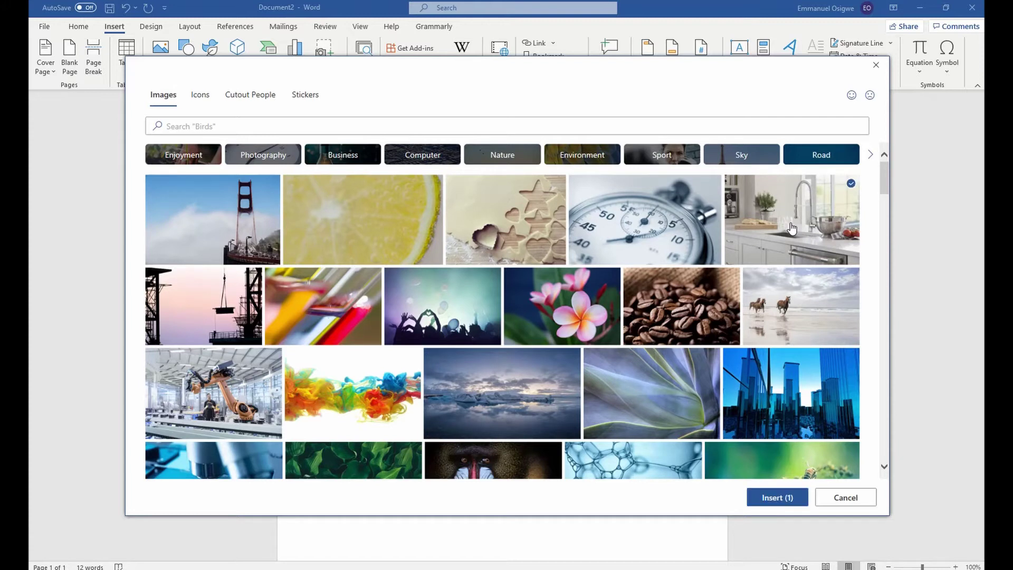
click(778, 498)
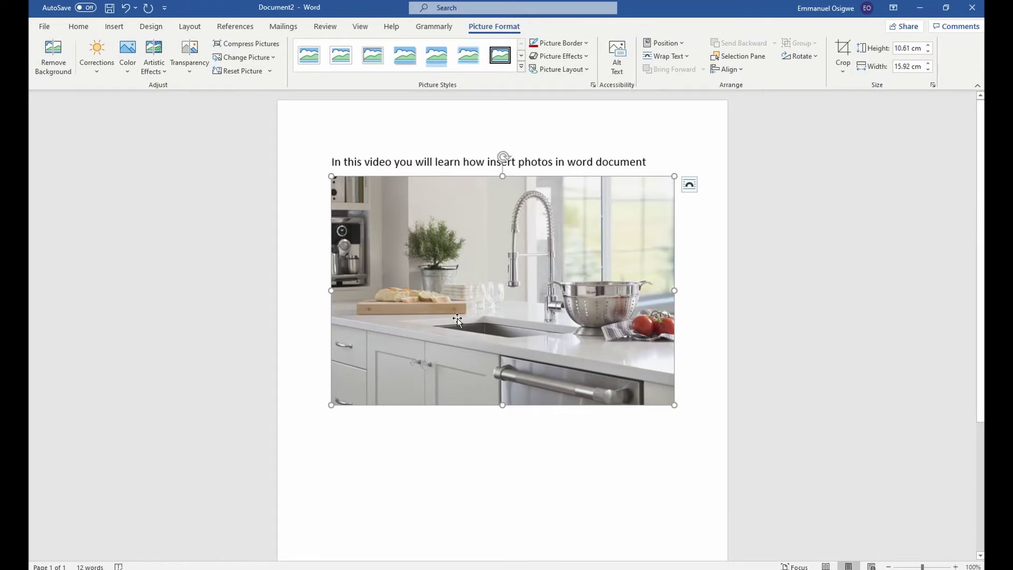
key(Delete)
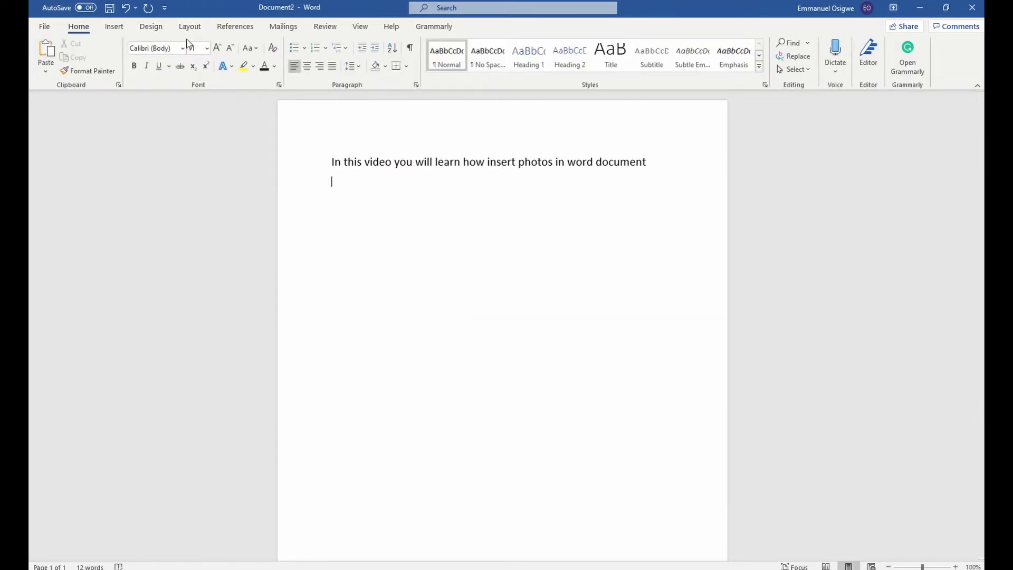
Insert the orange SUV photo from the Car category of Bing online pictures.
click(115, 26)
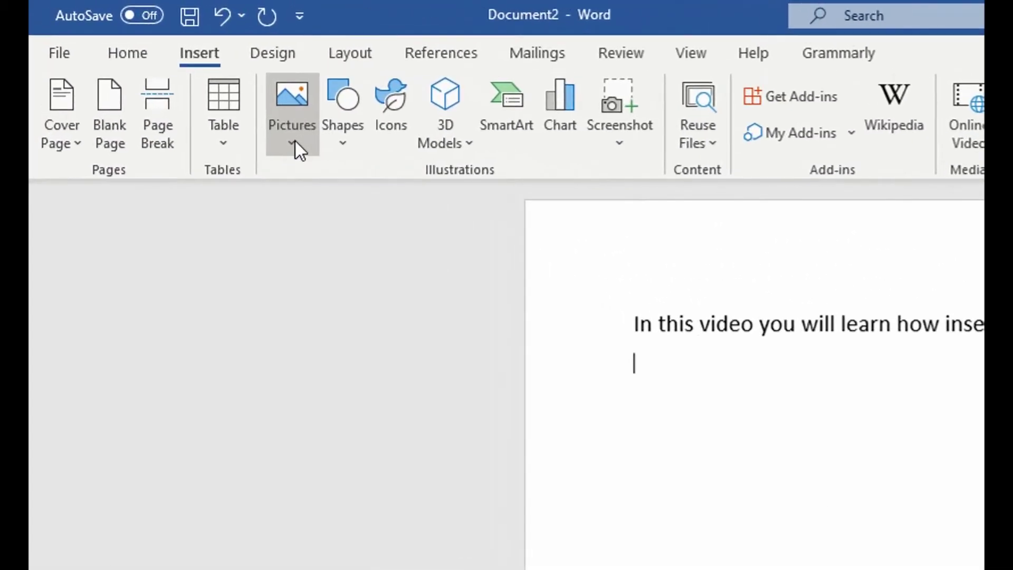
click(296, 142)
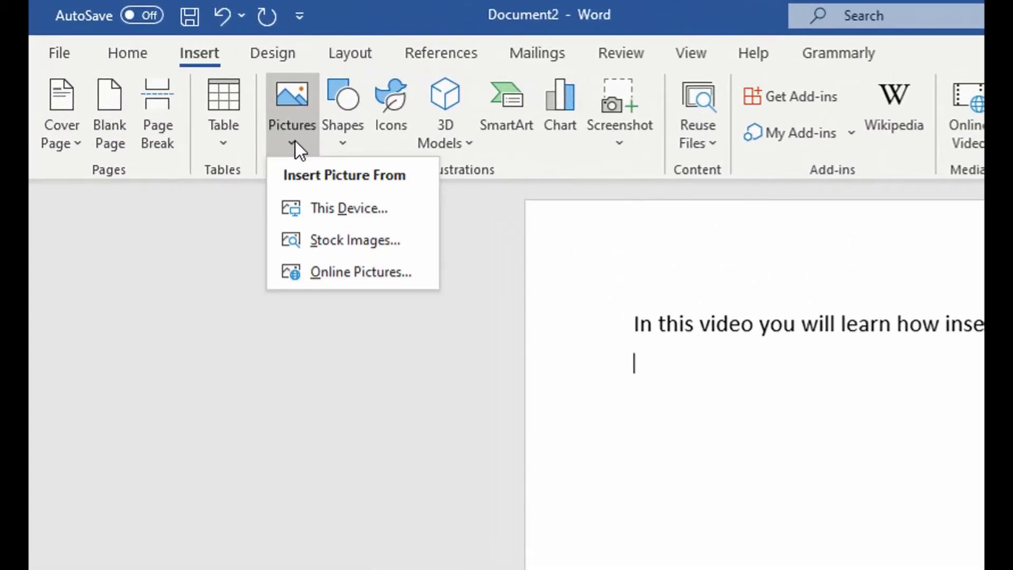
click(363, 271)
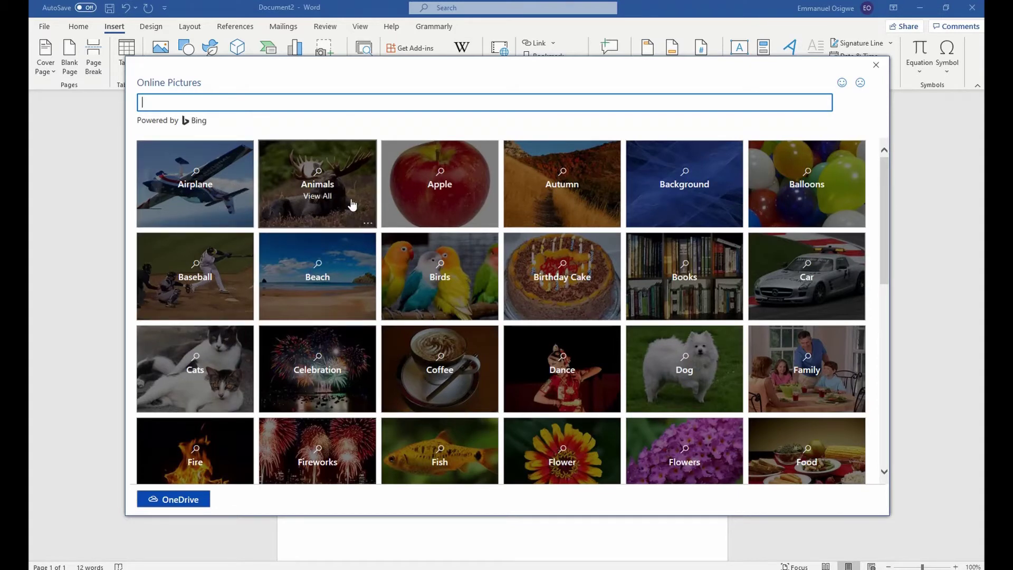
scroll(570, 285, down, 3)
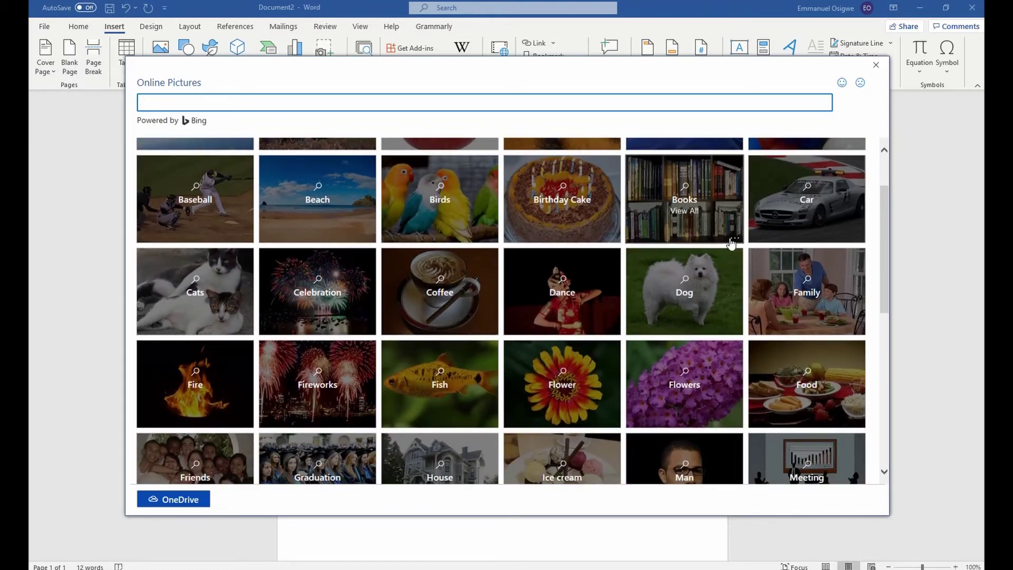
scroll(708, 287, down, 2)
scroll(803, 272, up, 3)
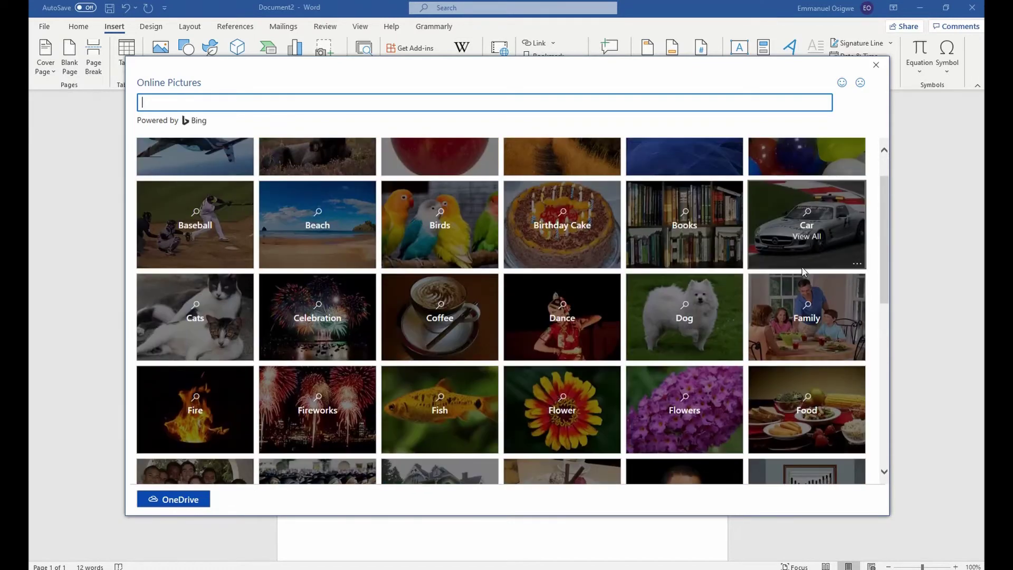
click(809, 228)
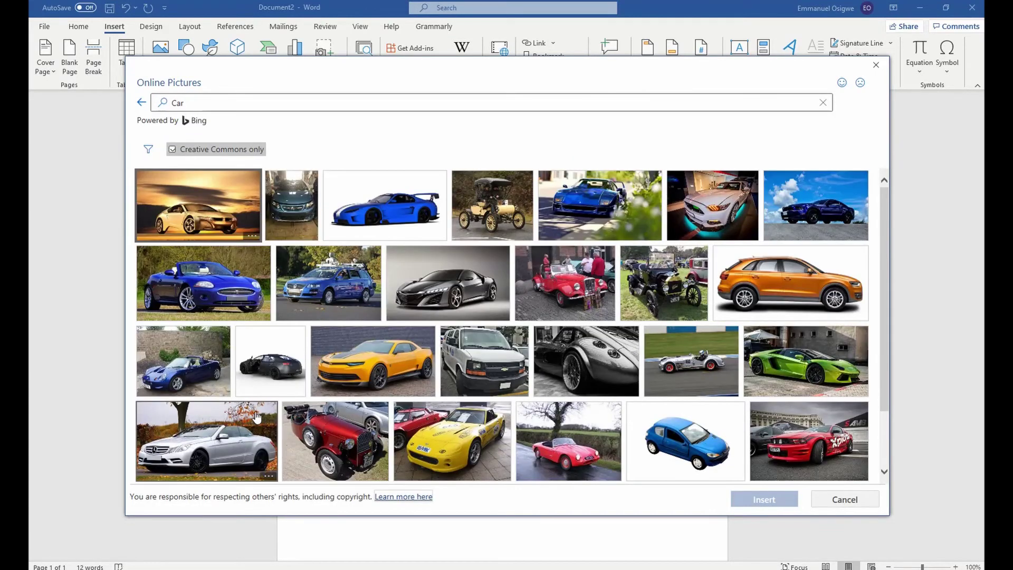
click(778, 290)
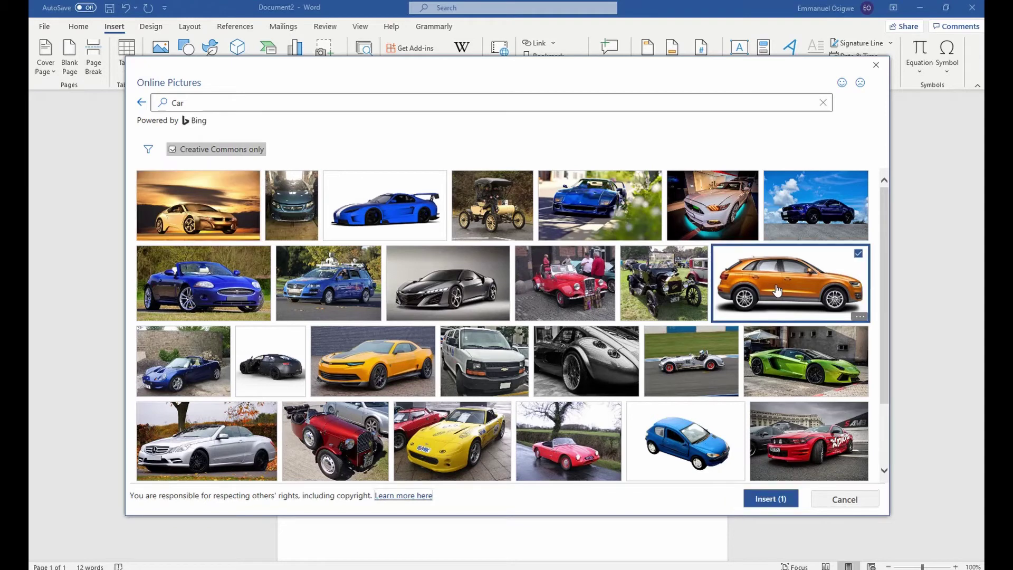
click(767, 501)
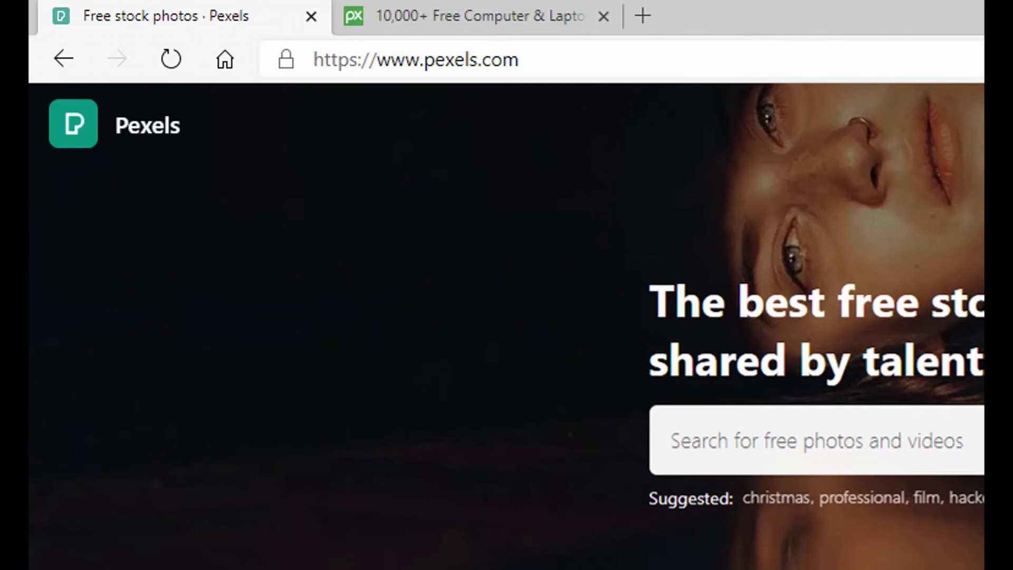
Scroll through the trending free stock photos on the Pexels homepage.
scroll(507, 326, down, 2)
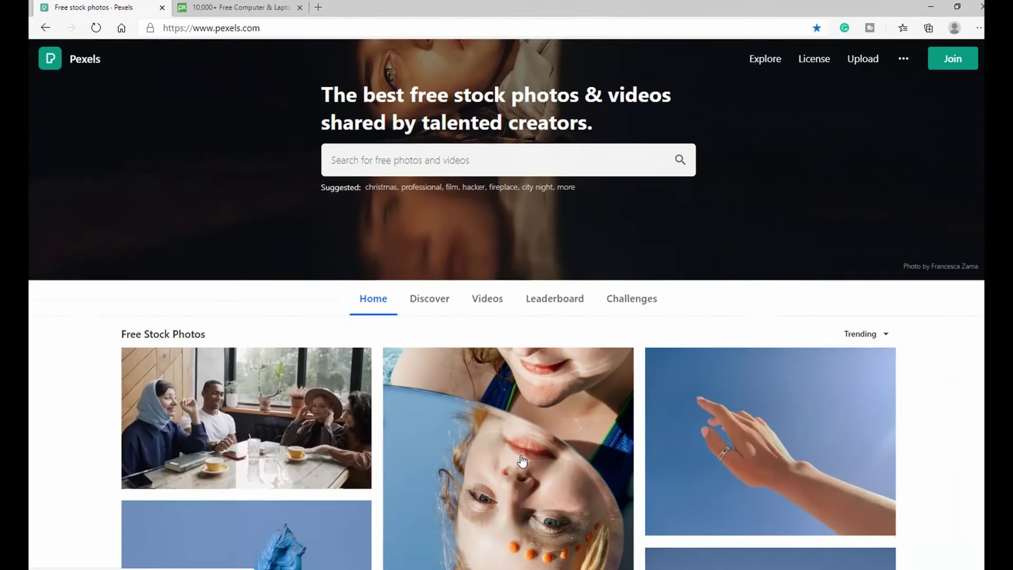
scroll(507, 443, down, 6)
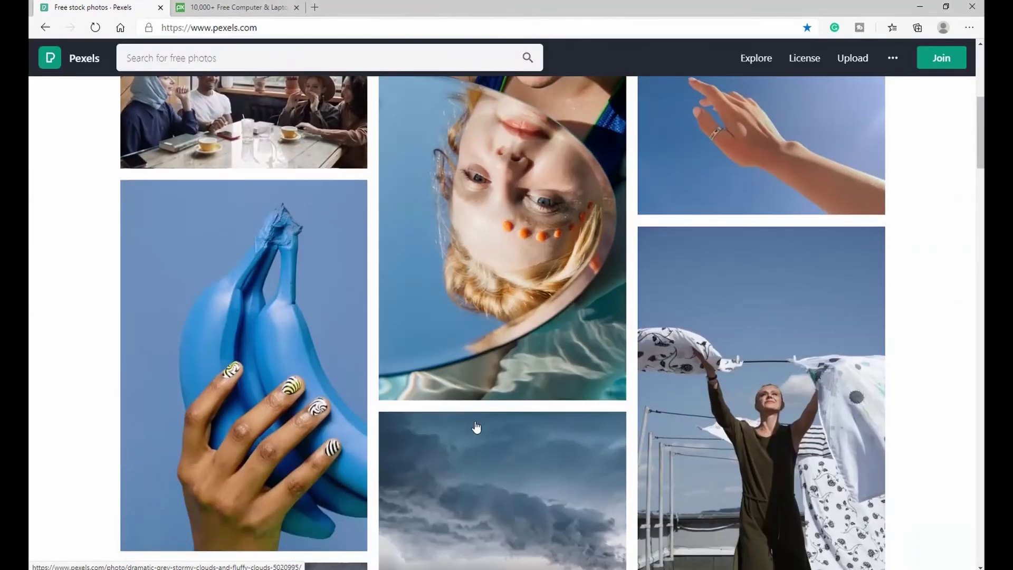
scroll(472, 343, up, 5)
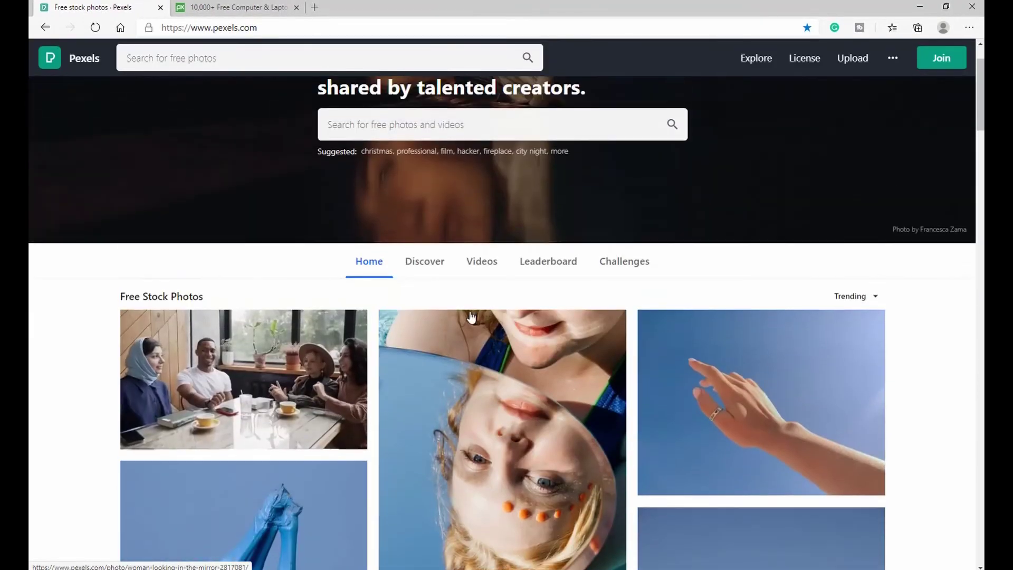
Search Pexels for 'car' and browse the Car Images results.
click(416, 123)
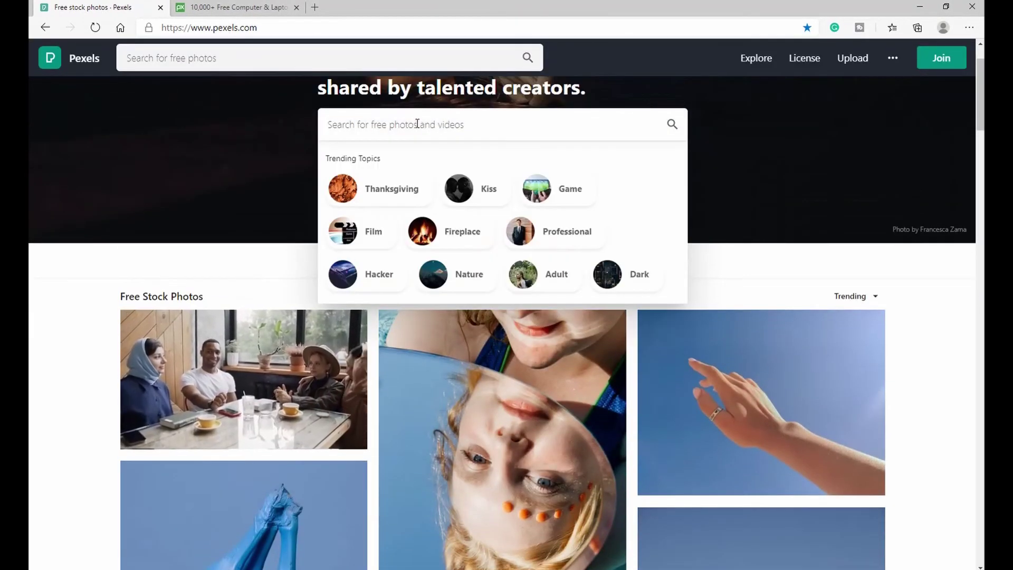
text(ca)
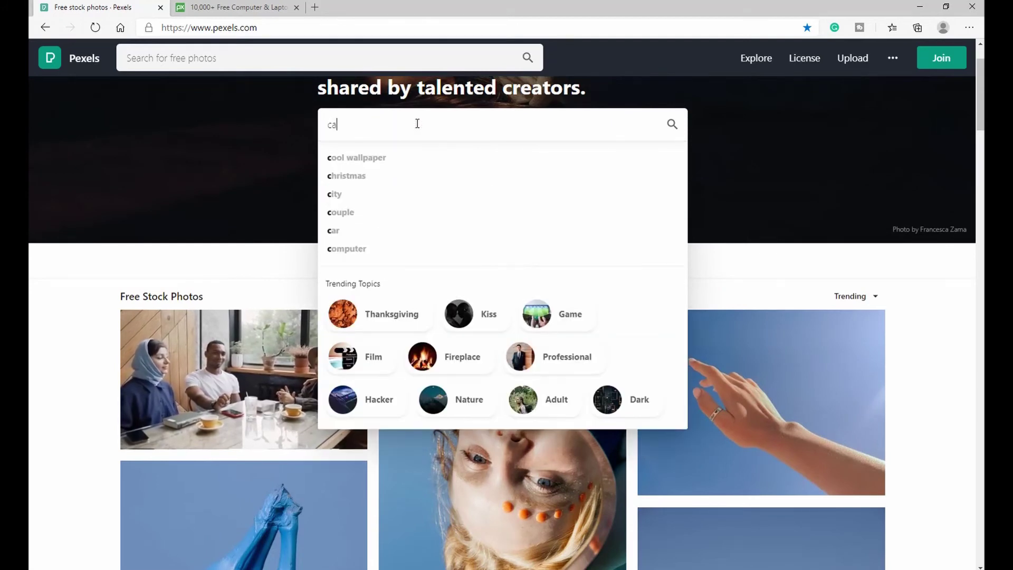
text(r)
key(Return)
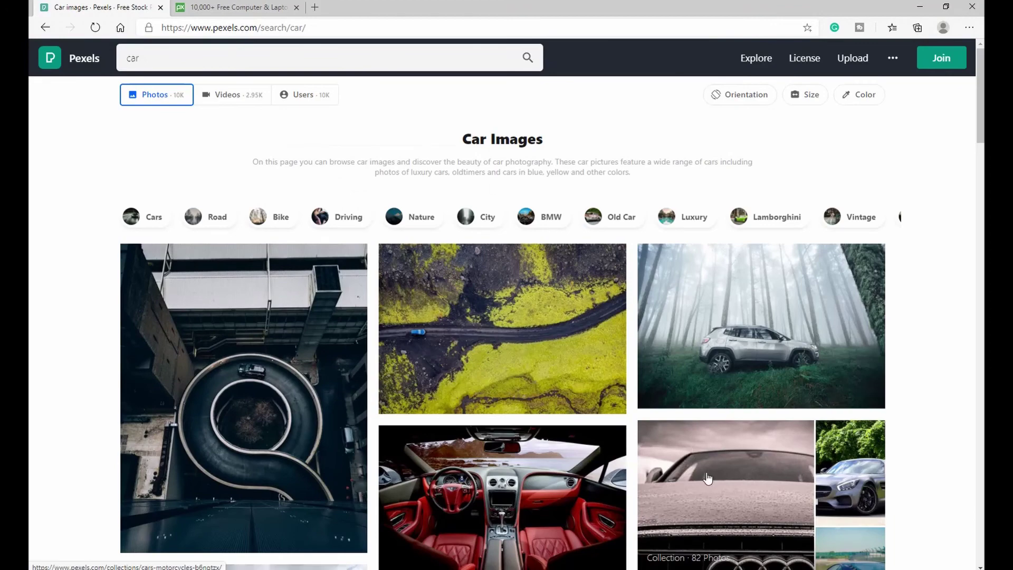
scroll(660, 465, down, 8)
scroll(657, 464, up, 4)
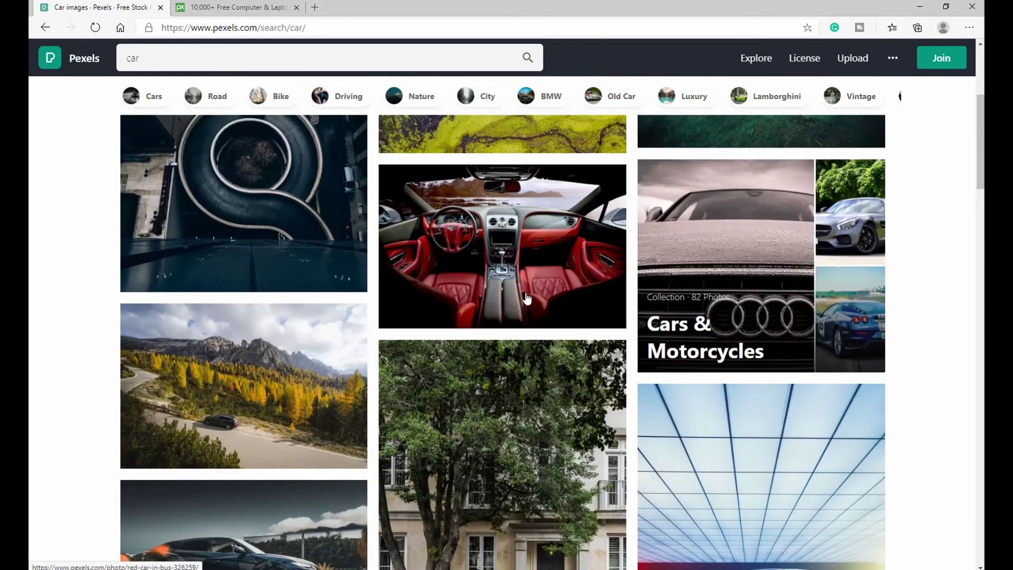
mouse_move(549, 267)
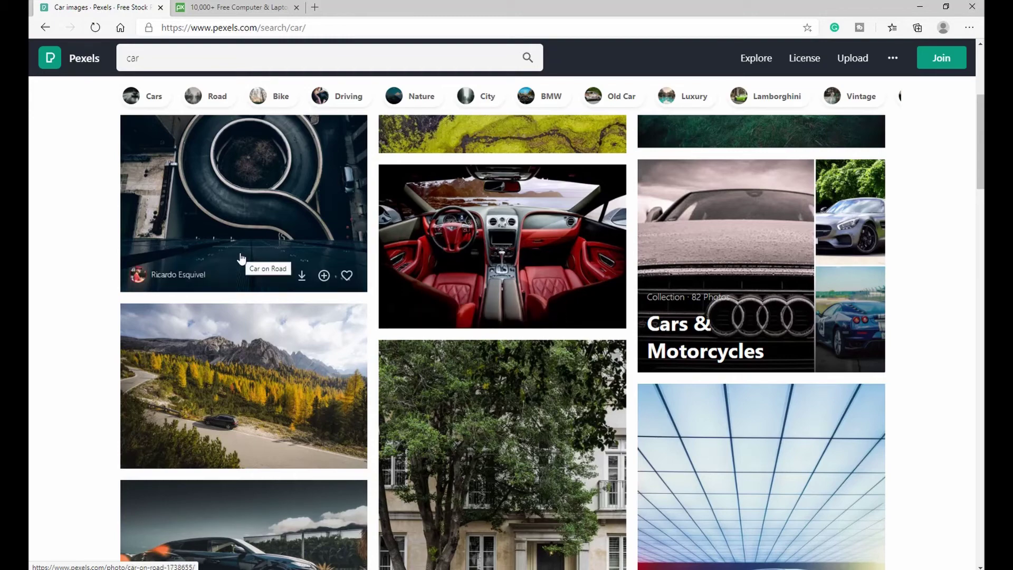
scroll(280, 211, up, 3)
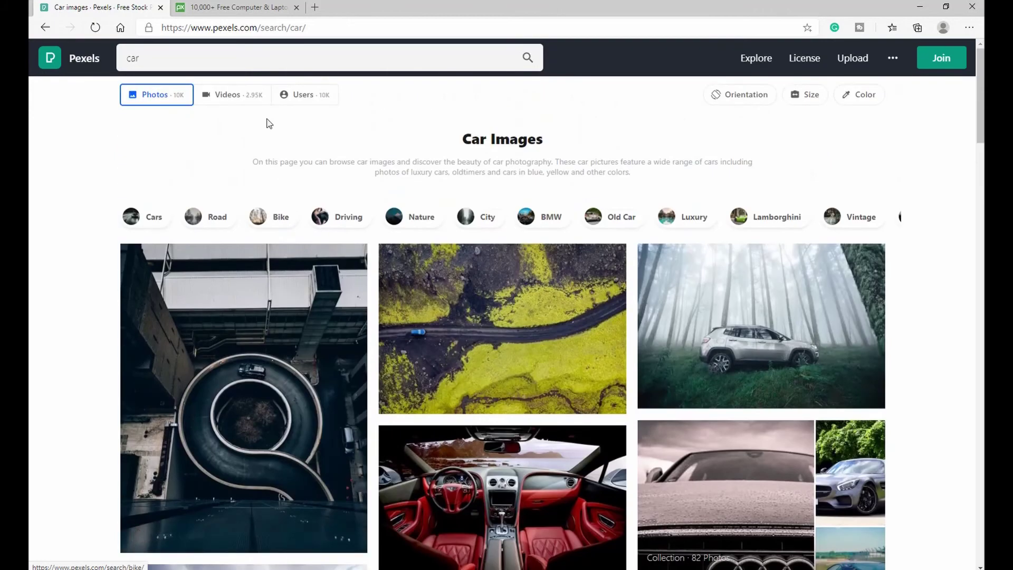
Switch to the Pixabay tab and browse its free 'computer' image results.
click(251, 8)
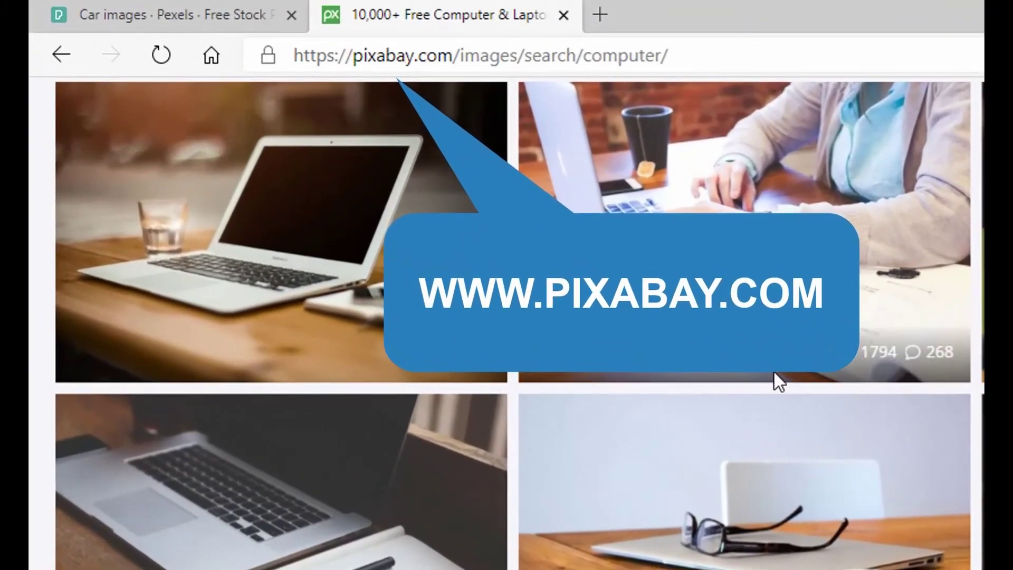
scroll(736, 361, up, 5)
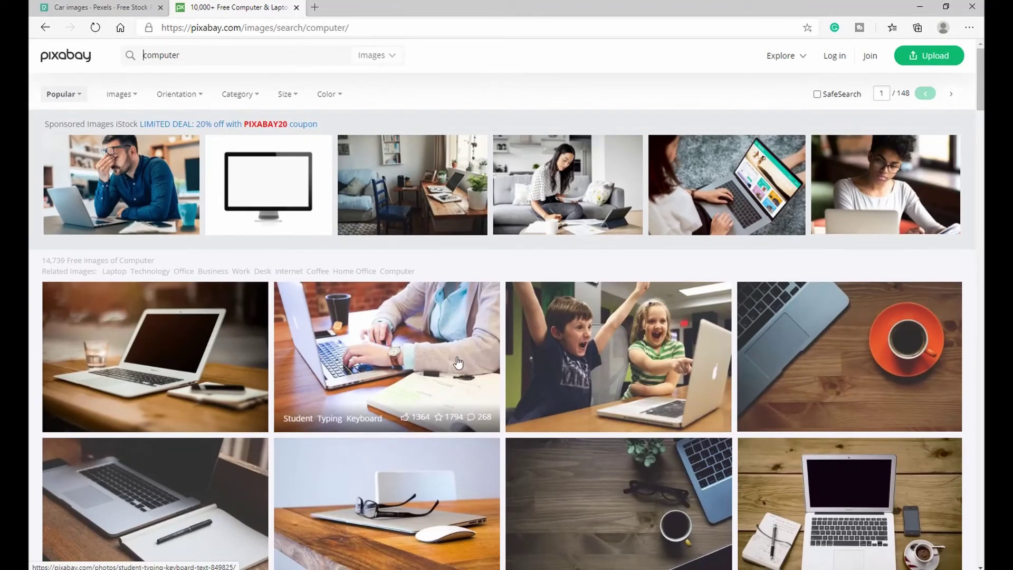
scroll(457, 362, down, 1)
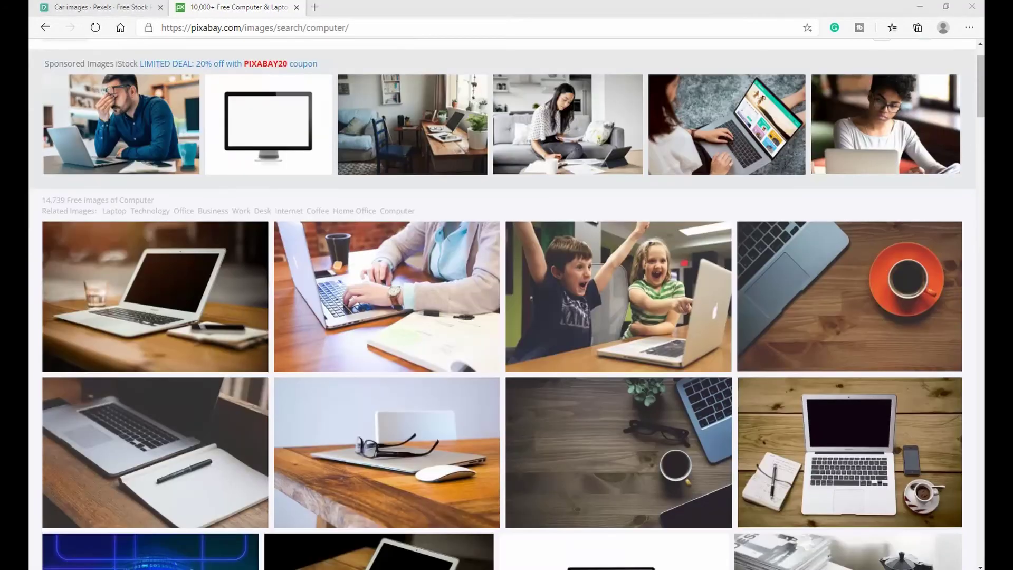